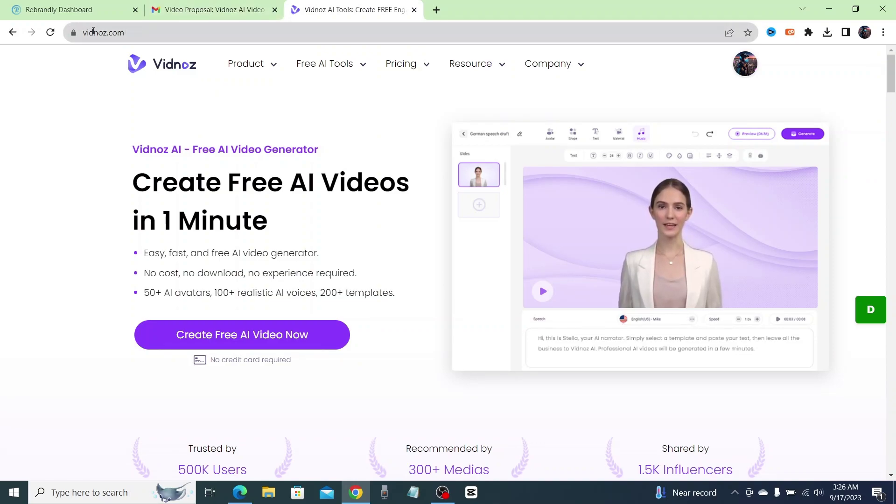
- Open the AI Talking Avatar tool from the Free AI Tools menu
click(124, 32)
click(92, 144)
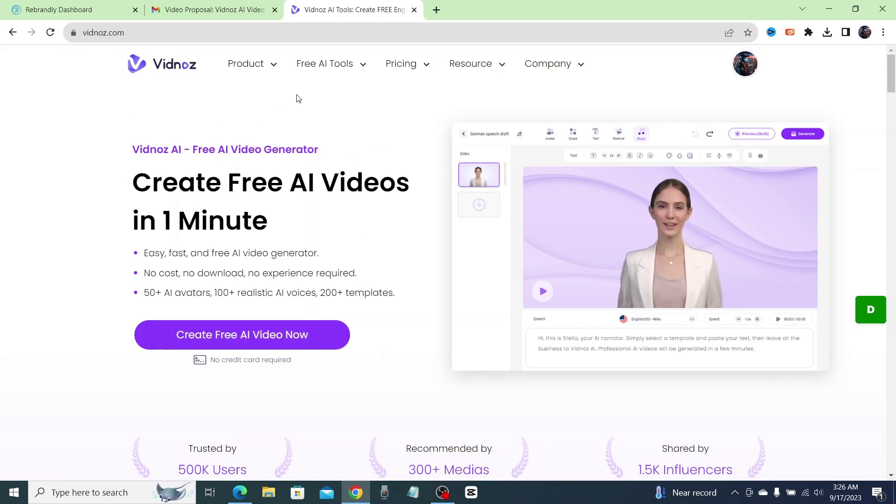
mouse_move(320, 63)
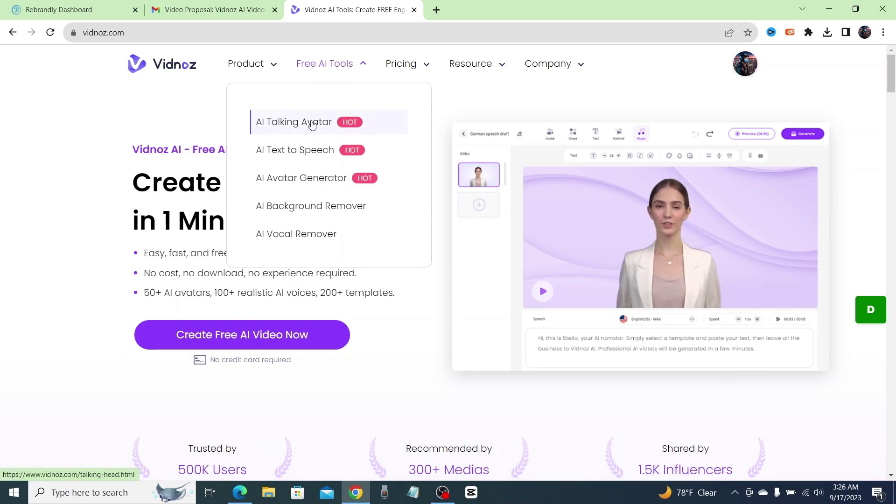
click(337, 124)
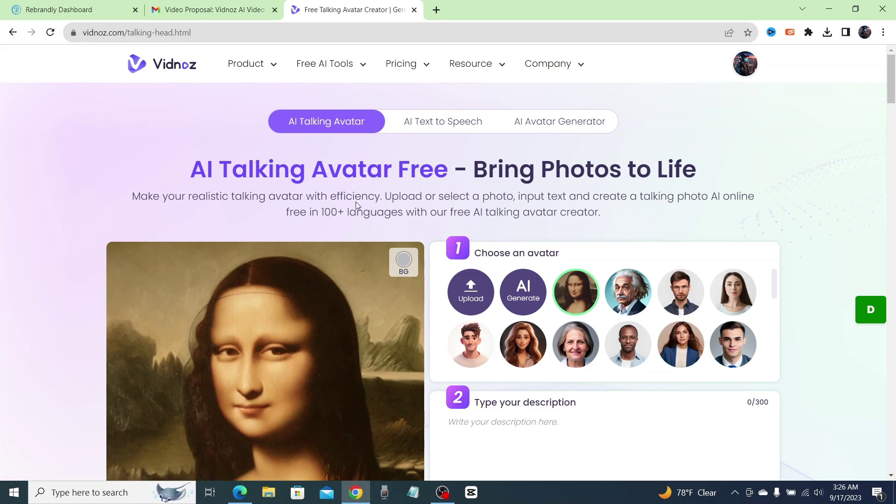
- Browse the preset avatar grid, then begin uploading a custom avatar photo
scroll(232, 205, down, 3)
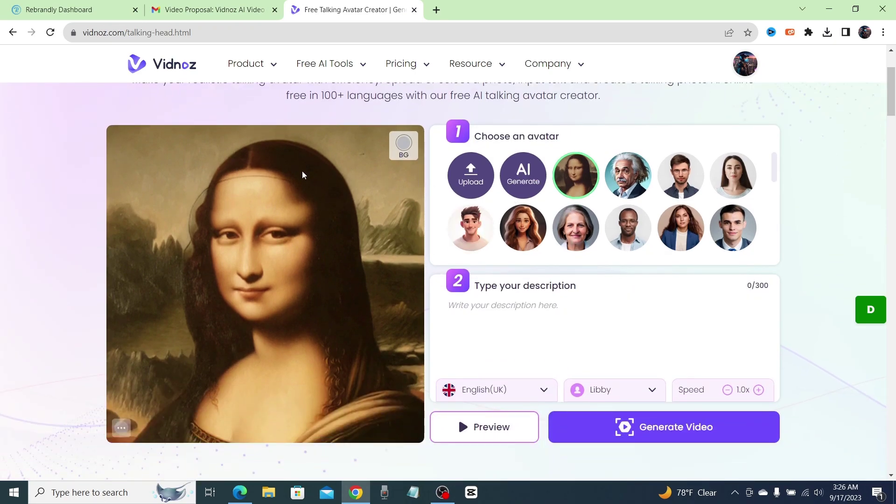
mouse_move(481, 180)
scroll(482, 298, up, 3)
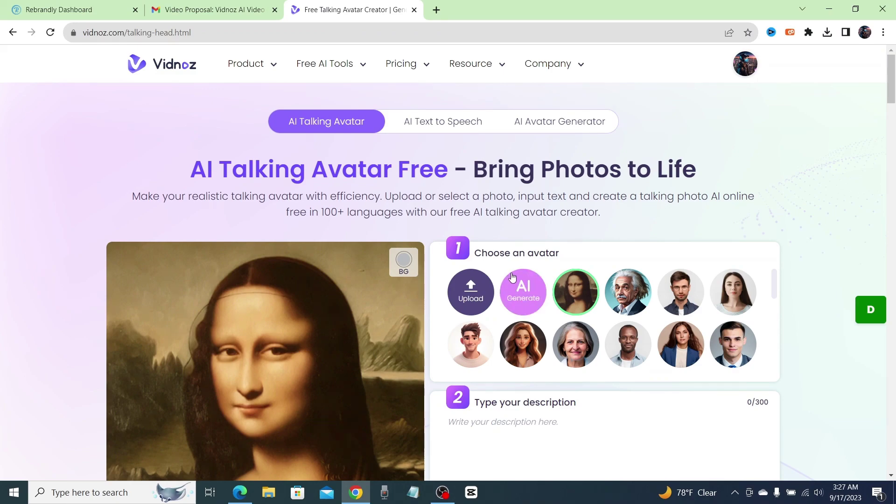
scroll(588, 301, down, 5)
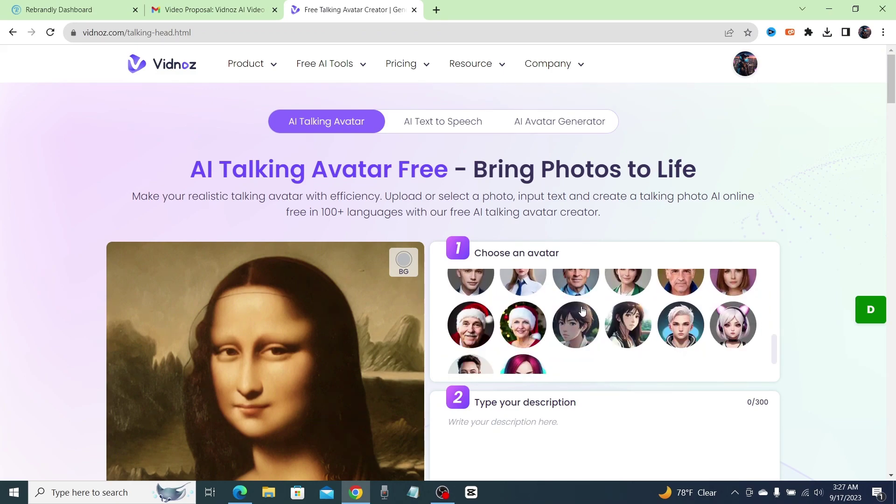
scroll(523, 327, up, 5)
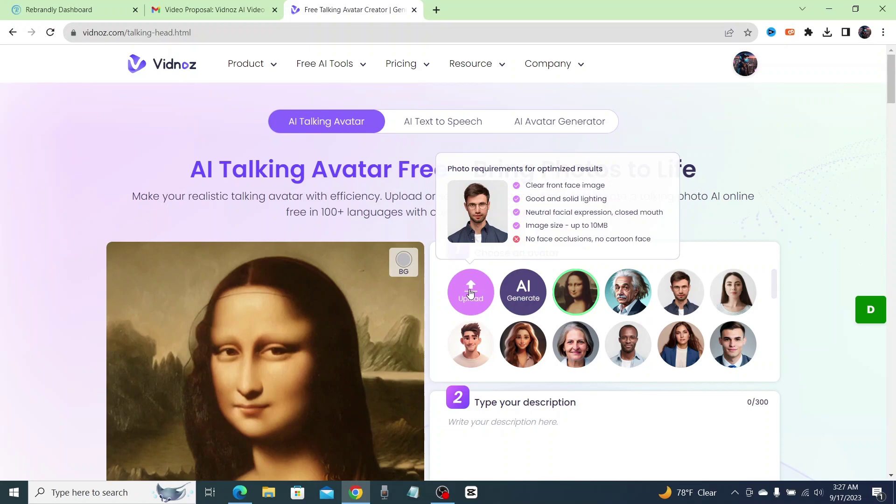
scroll(408, 315, down, 3)
scroll(408, 313, up, 3)
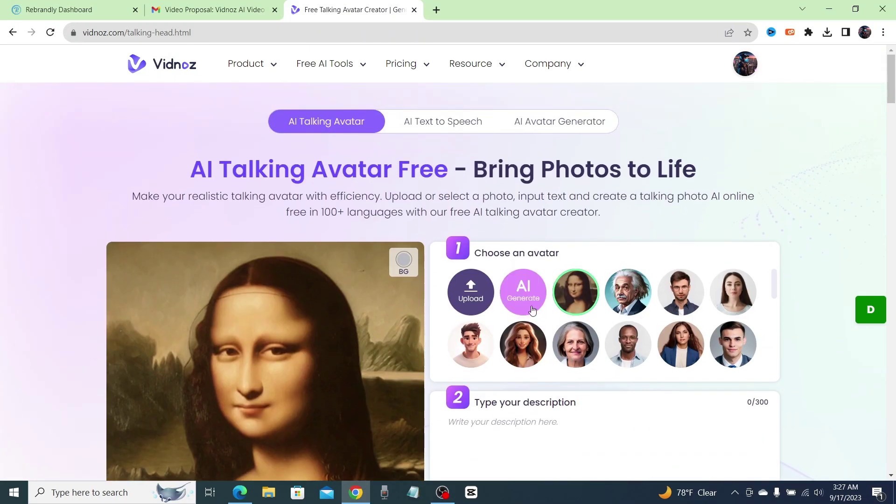
scroll(347, 312, down, 2)
scroll(346, 312, down, 1)
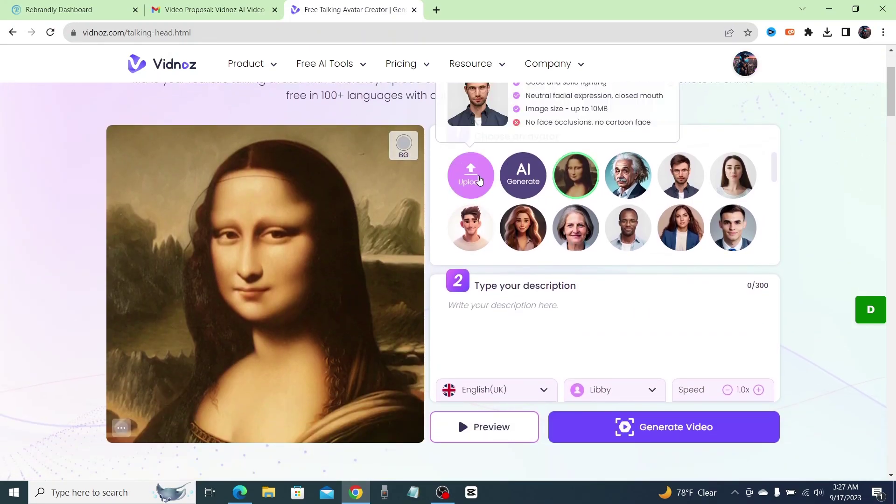
click(469, 176)
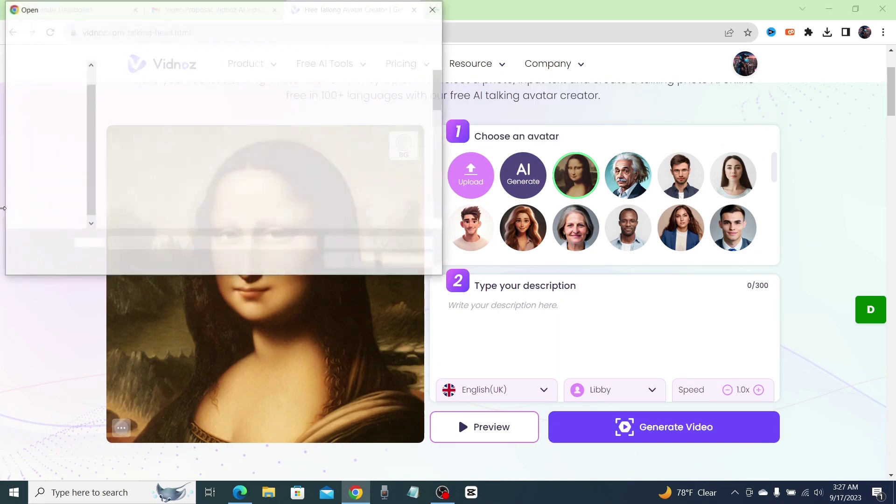
- Upload the cyberpunk woman portrait as the talking avatar
click(353, 261)
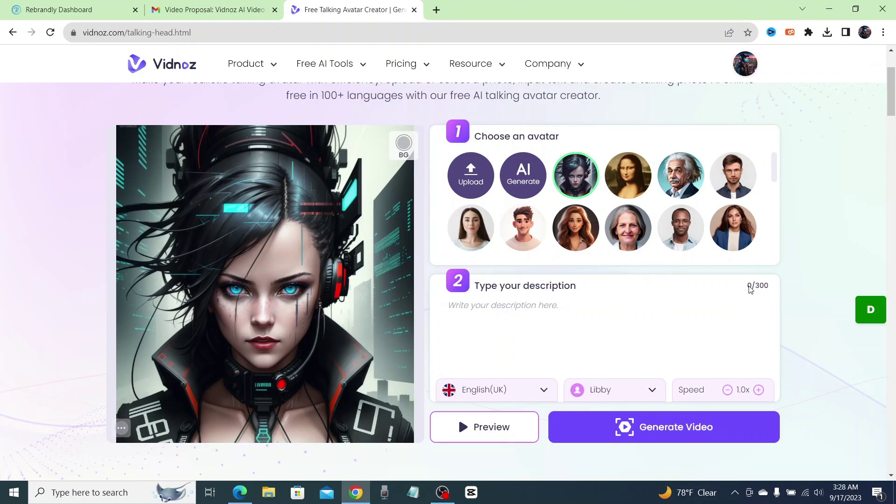
- Type the 299-character subscribe, like and share script ending 'thanks guy'
click(500, 304)
text(make sure you subscribe and like this video and if you want to stay up to)
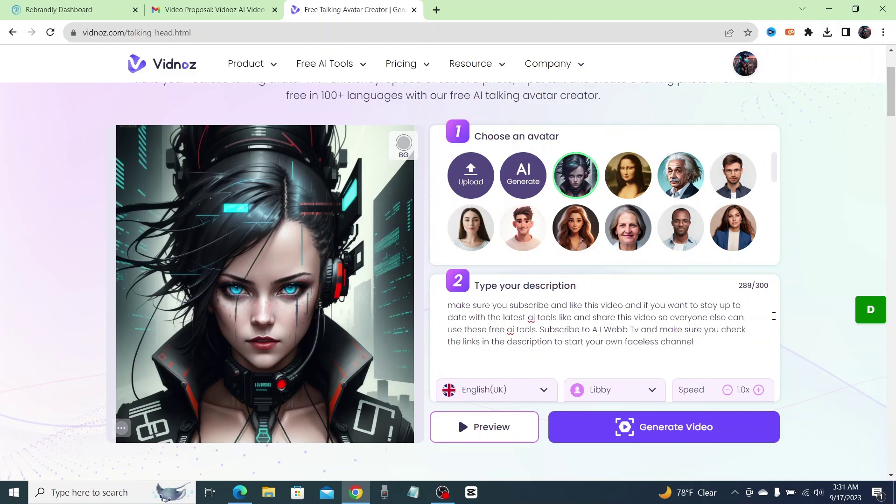
text(thanks guy)
click(523, 392)
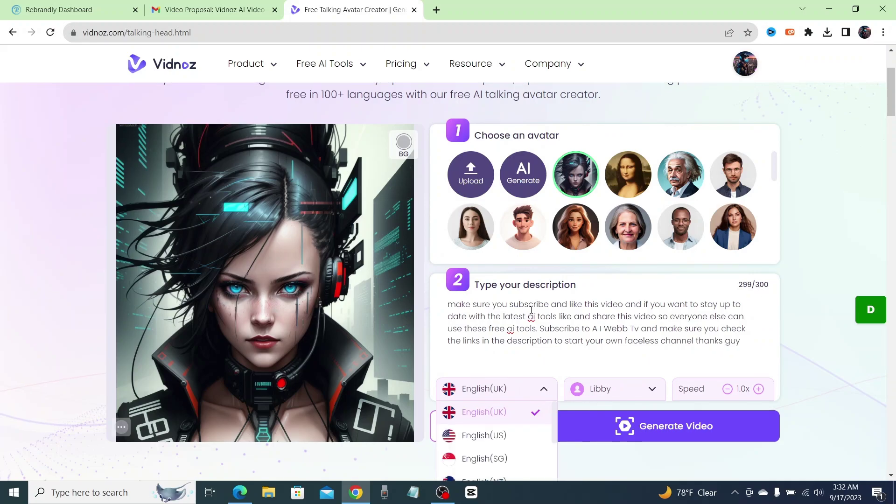
- Set the speech language to English(US)
scroll(503, 247, down, 2)
click(617, 215)
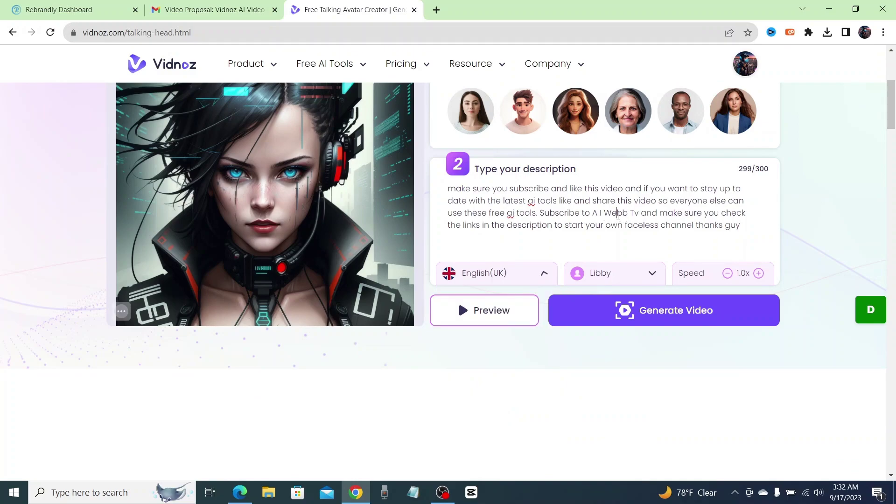
click(513, 272)
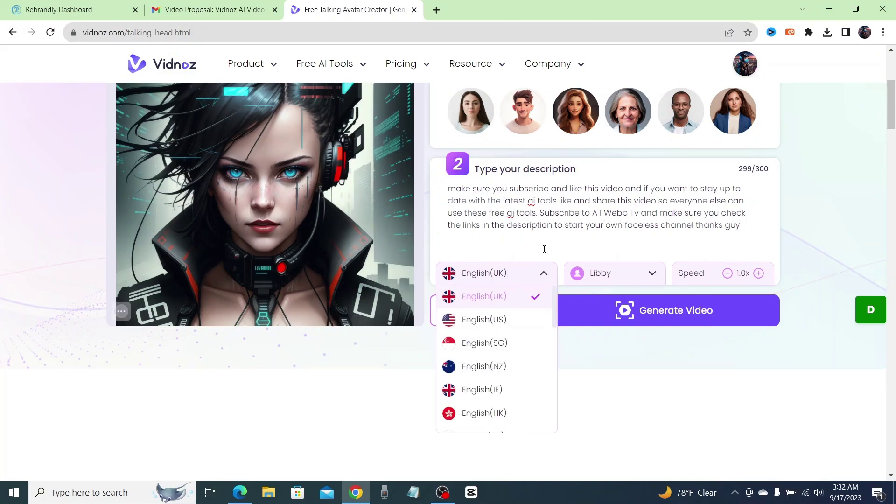
click(526, 273)
click(537, 275)
click(484, 298)
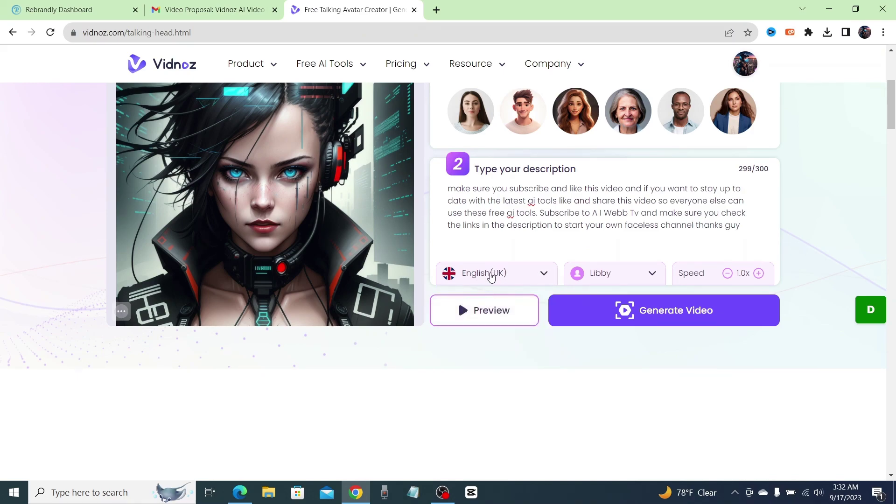
click(526, 279)
click(505, 322)
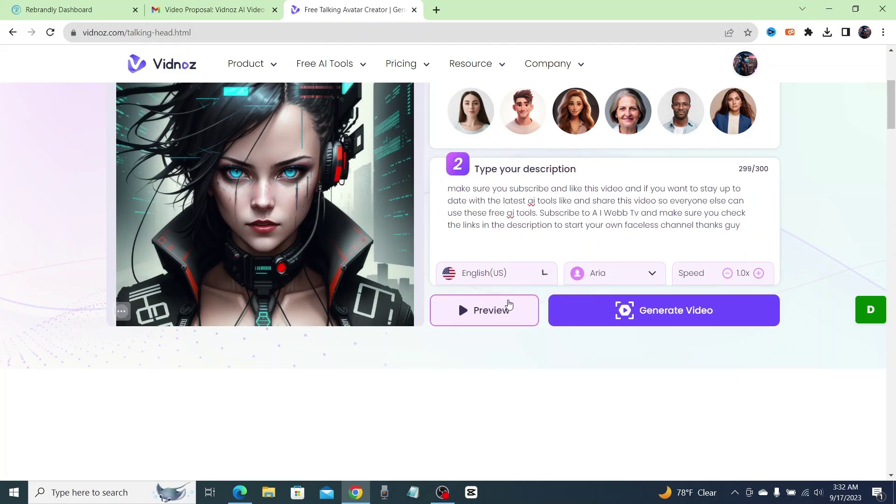
- Browse the available English(US) voices, keeping Aria at 1.0x speed
click(630, 276)
click(611, 270)
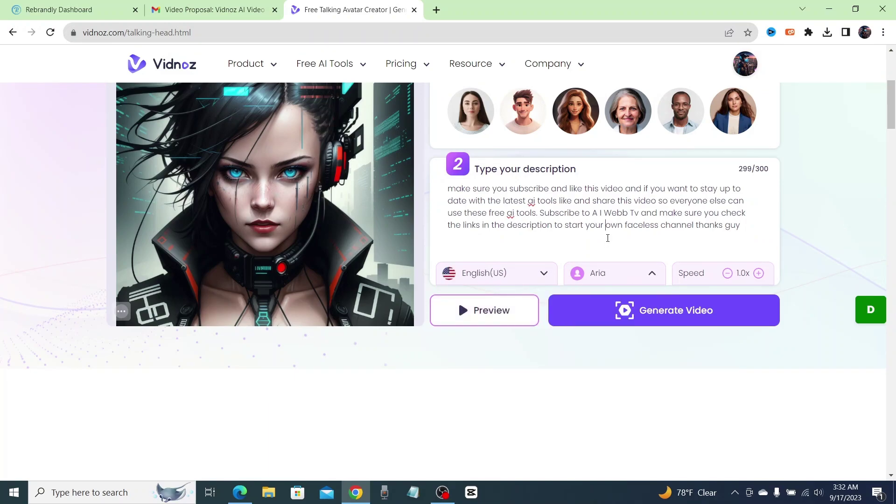
click(597, 275)
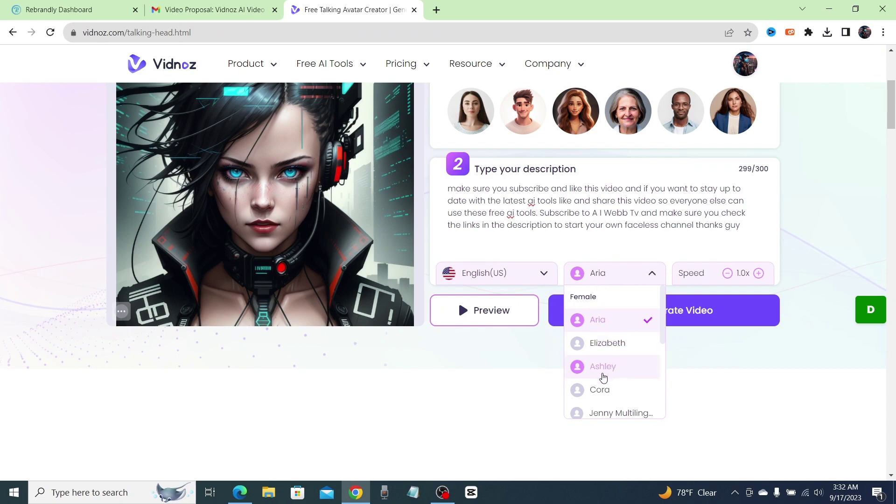
scroll(586, 317, down, 1)
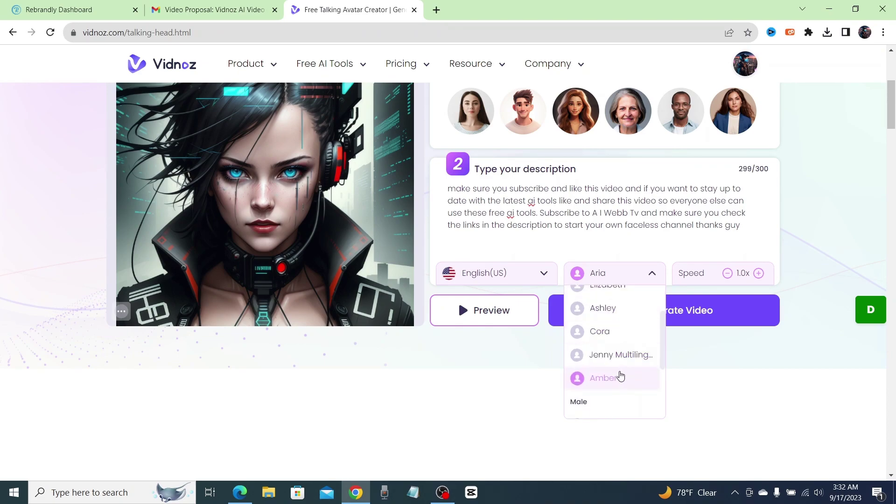
scroll(611, 369, down, 2)
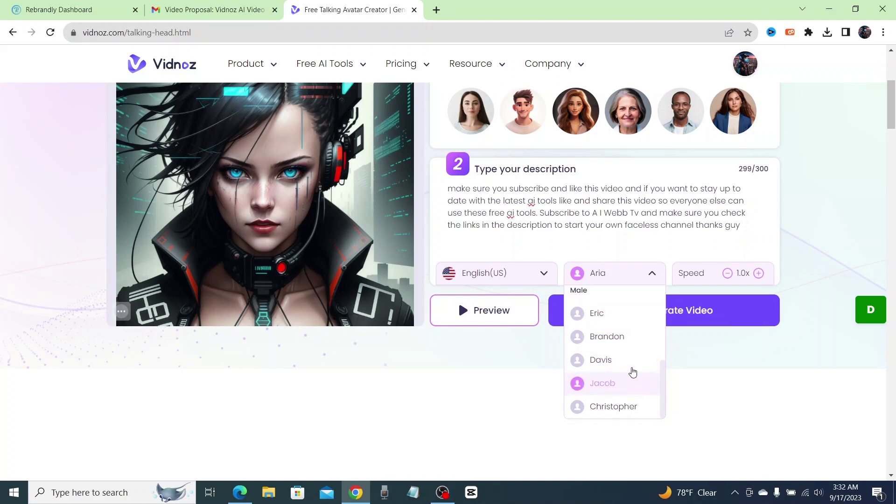
scroll(606, 358, up, 2)
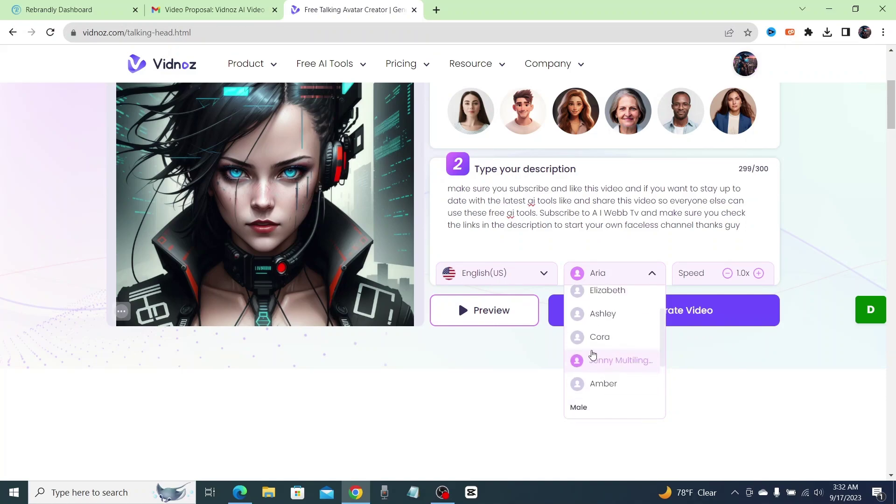
- Scroll through the full list of available speech languages
click(513, 275)
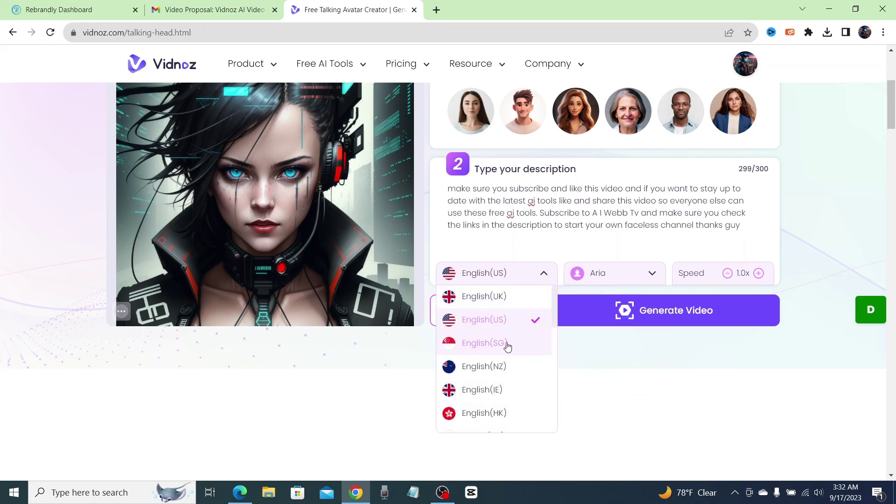
scroll(485, 339, down, 3)
scroll(476, 338, down, 3)
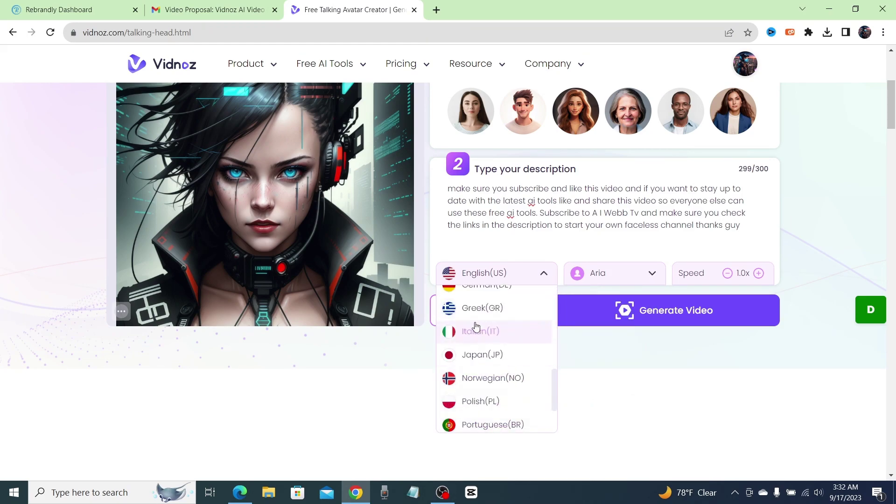
scroll(497, 359, down, 2)
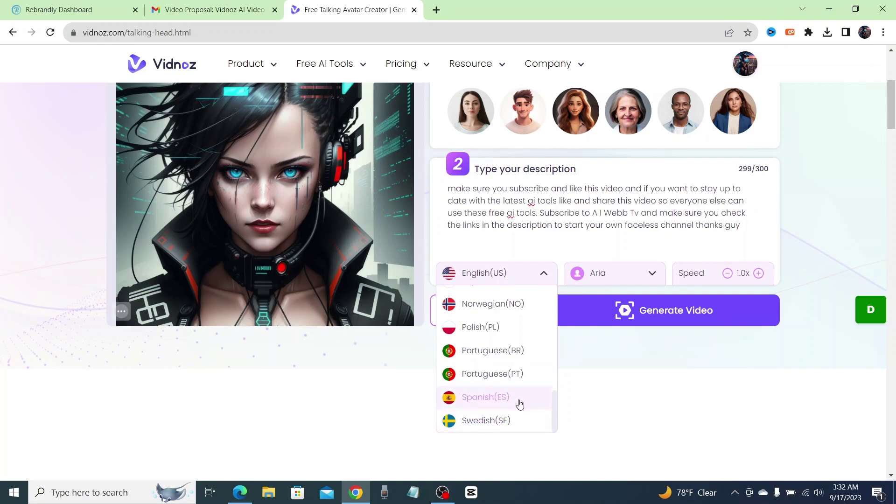
scroll(495, 374, up, 1)
scroll(500, 374, up, 5)
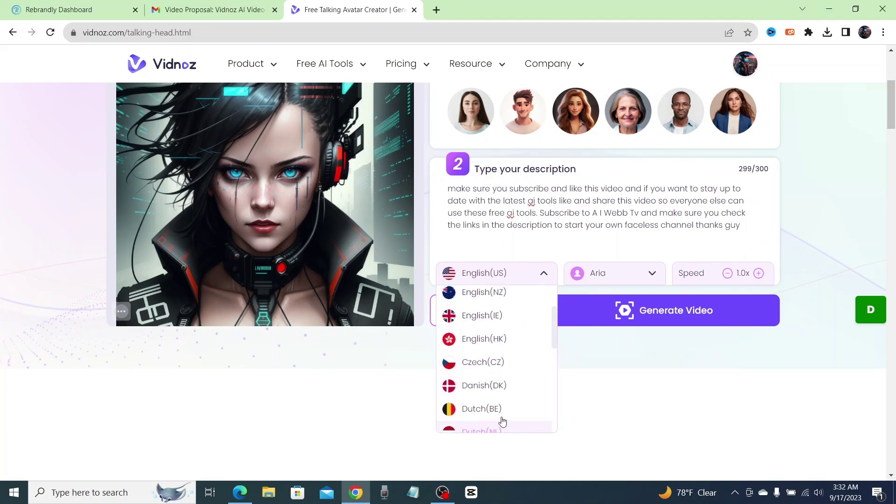
scroll(502, 411, down, 3)
scroll(508, 366, up, 5)
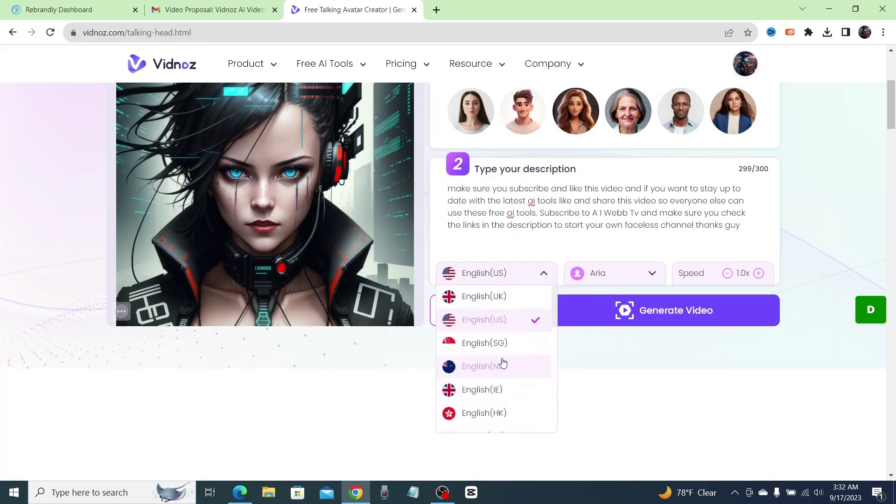
scroll(485, 303, up, 3)
scroll(579, 344, down, 2)
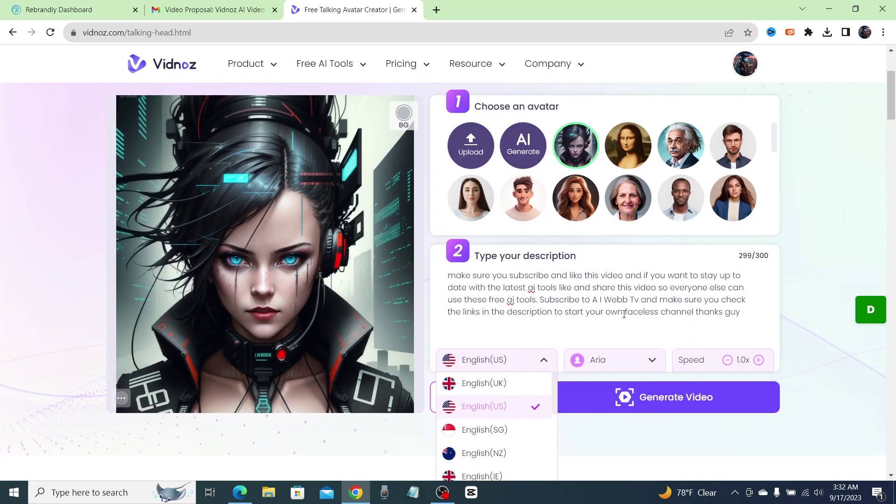
- Change the narration language to English(UK), switching the voice to Libby
click(747, 286)
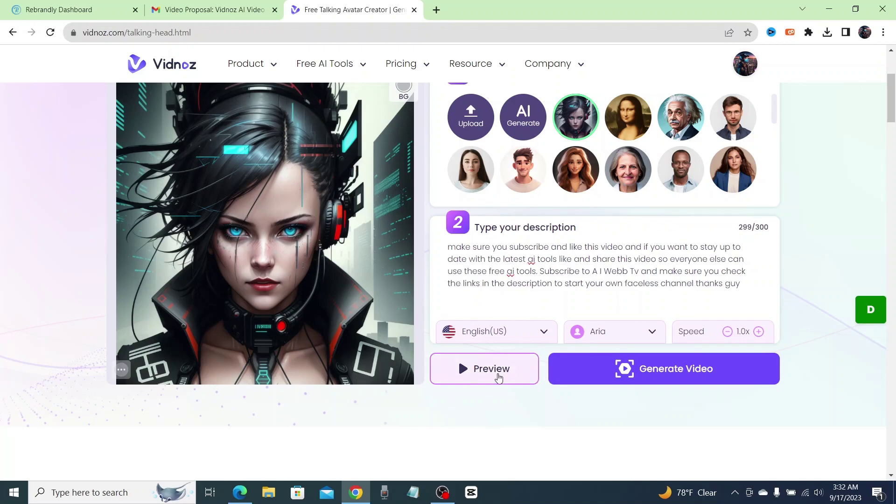
click(527, 331)
click(490, 355)
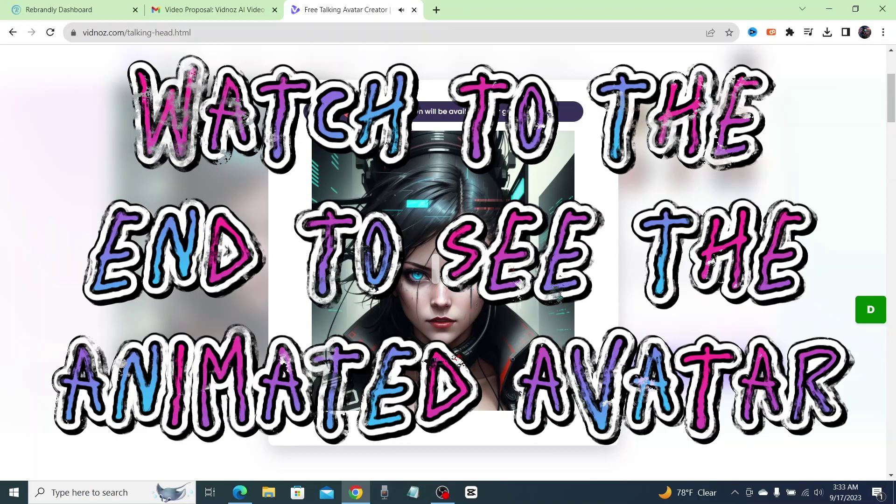
- Hide the screen recorder and review the English(UK) Libby voice settings
key(alt+Tab)
click(575, 14)
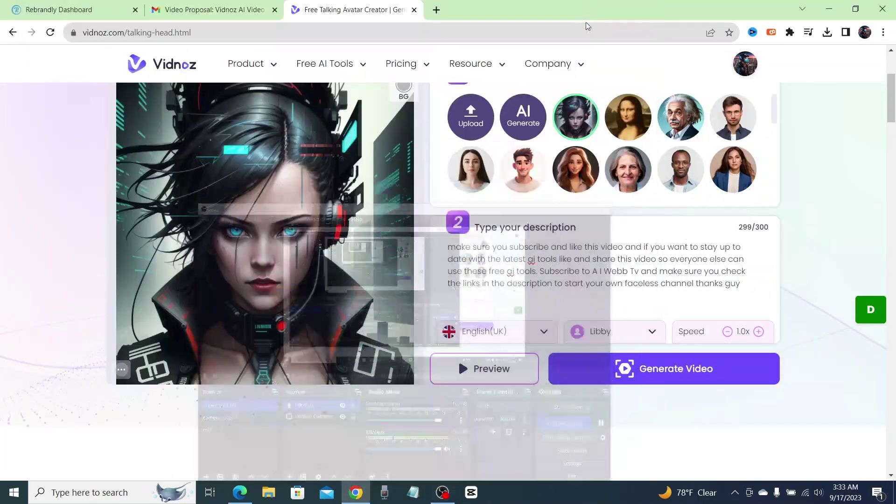
scroll(32, 276, up, 2)
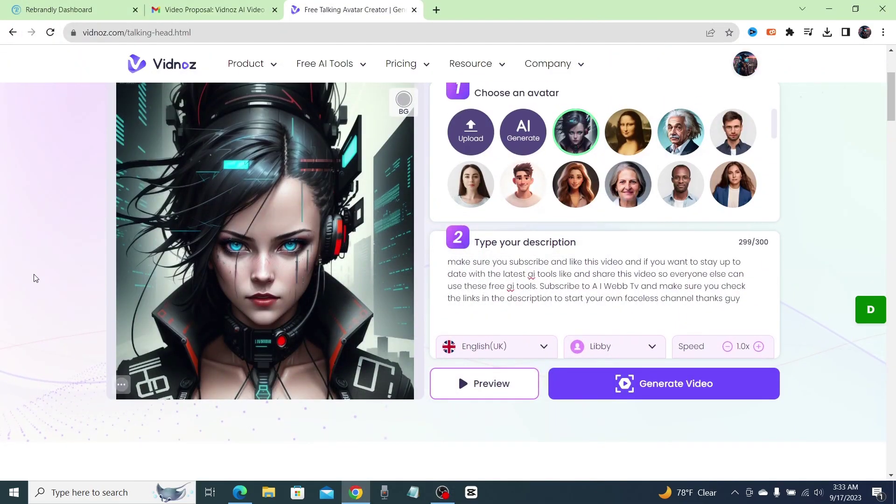
scroll(60, 263, down, 2)
scroll(277, 306, up, 3)
scroll(277, 306, down, 3)
scroll(108, 241, up, 1)
scroll(108, 241, up, 1)
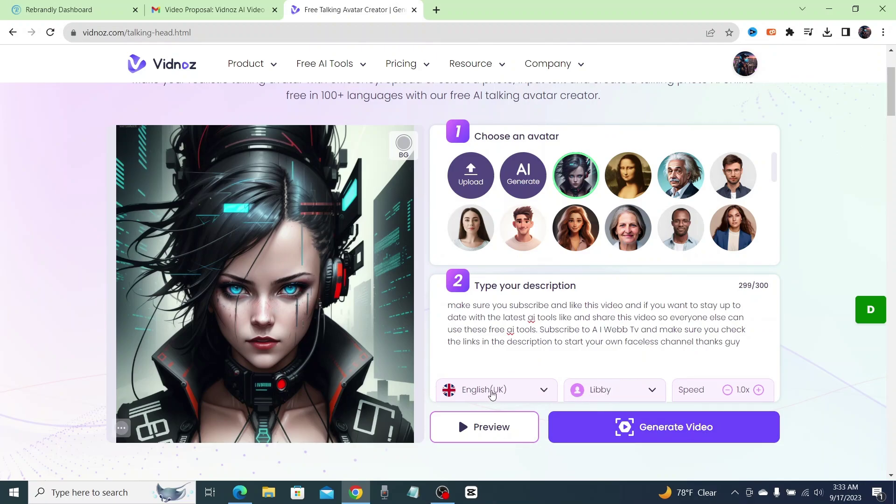
- Generate the video and wait for 'Talking Photo 03:33' in My Creations
click(730, 434)
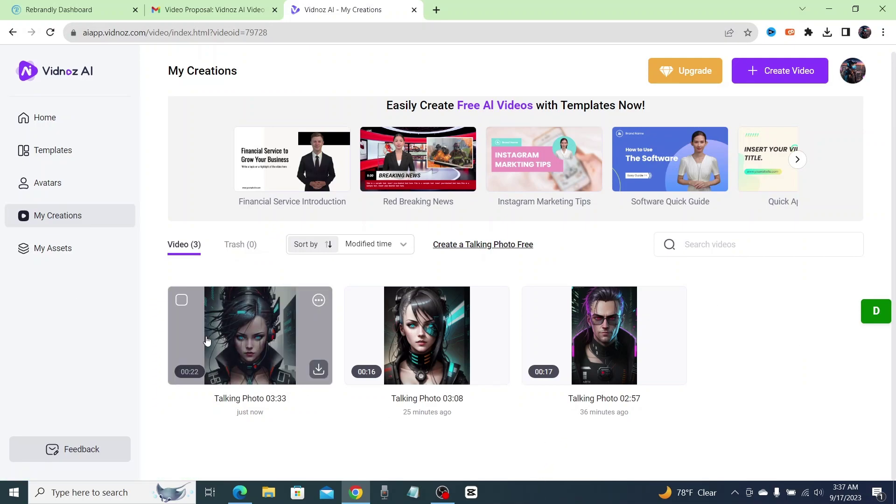
- Download the 00:22 'Talking Photo 03:33' from its options menu
mouse_move(270, 355)
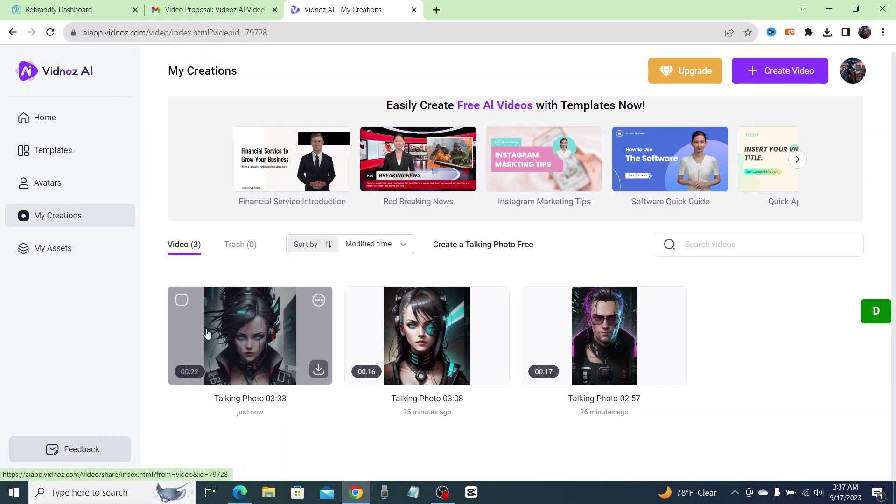
click(319, 301)
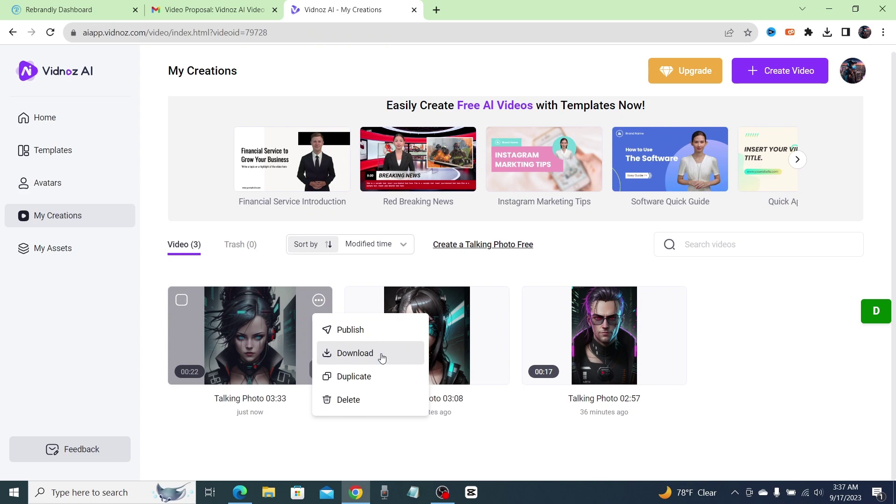
click(436, 456)
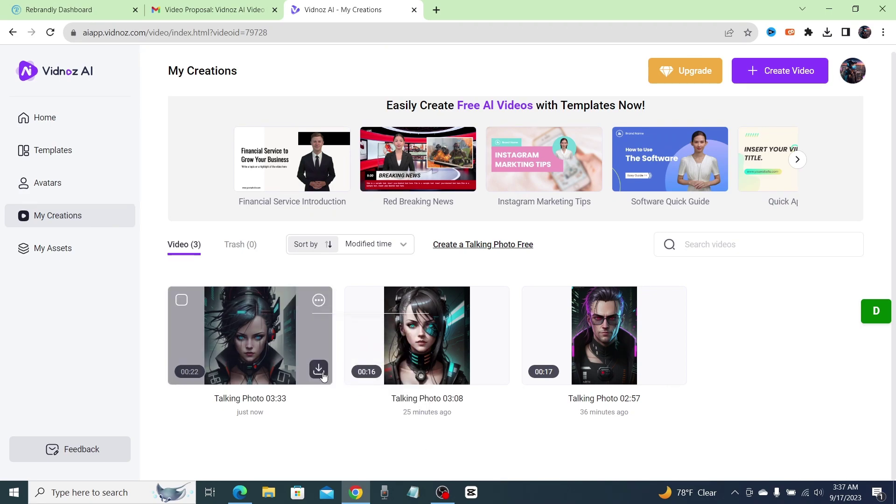
click(318, 301)
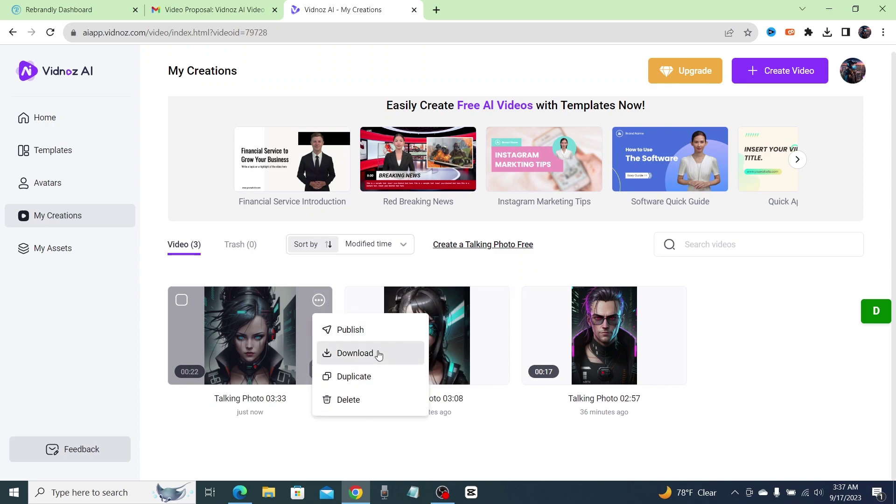
mouse_move(322, 373)
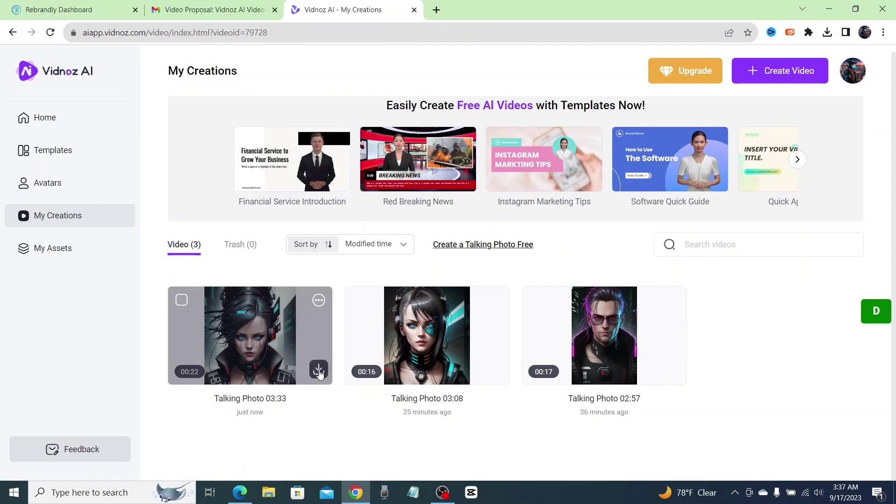
click(319, 372)
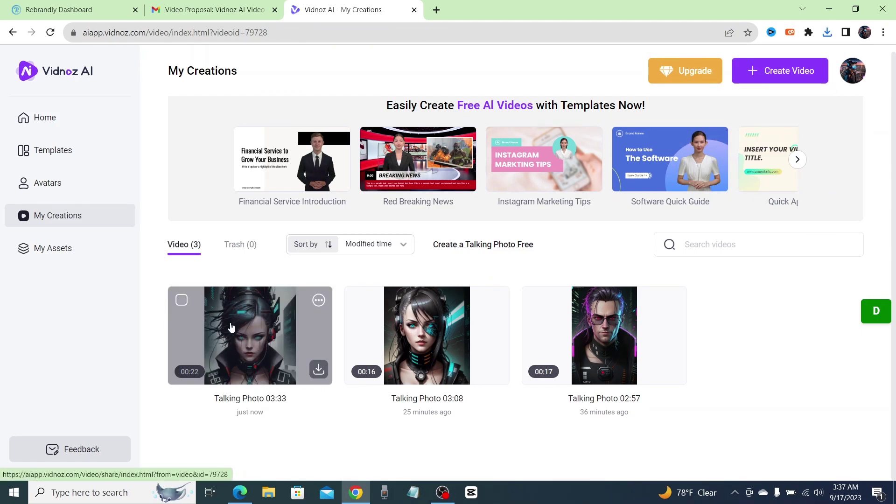
click(265, 367)
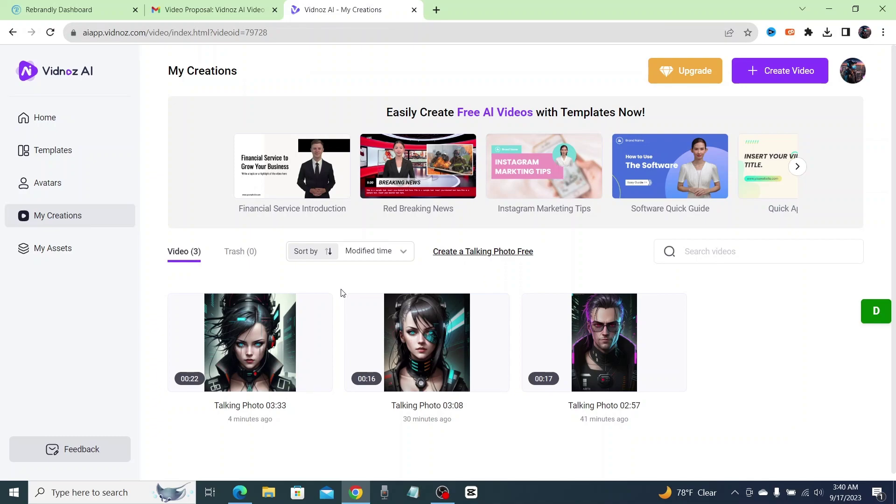
mouse_move(319, 308)
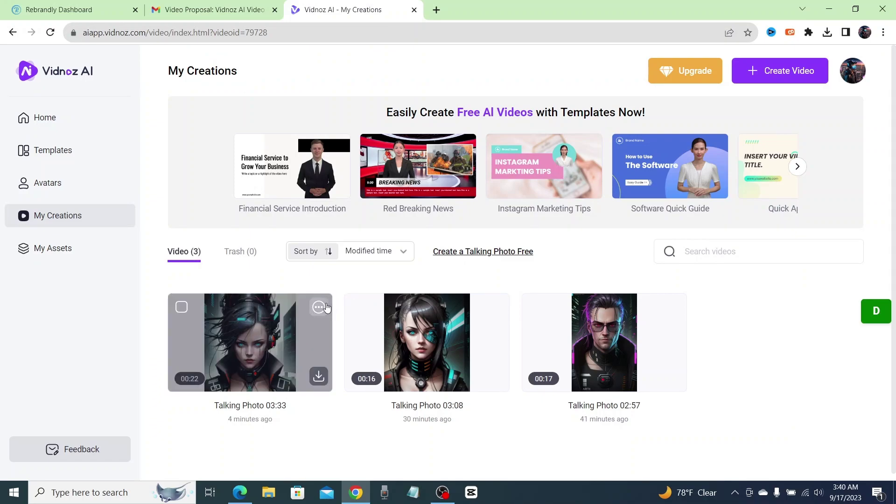